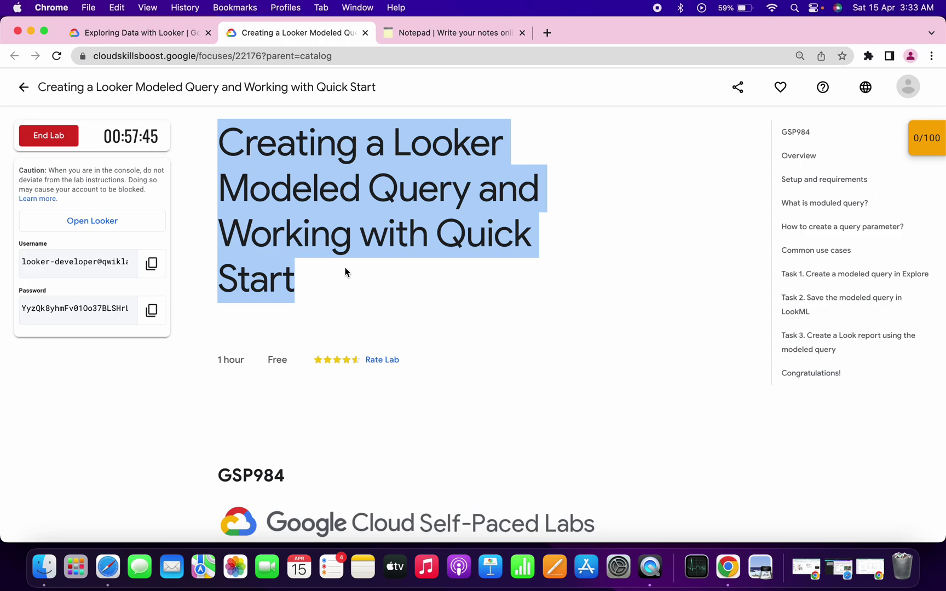
- Switch from the lab instructions to the full-screen window showing the Looker home page
key(ctrl+Right)
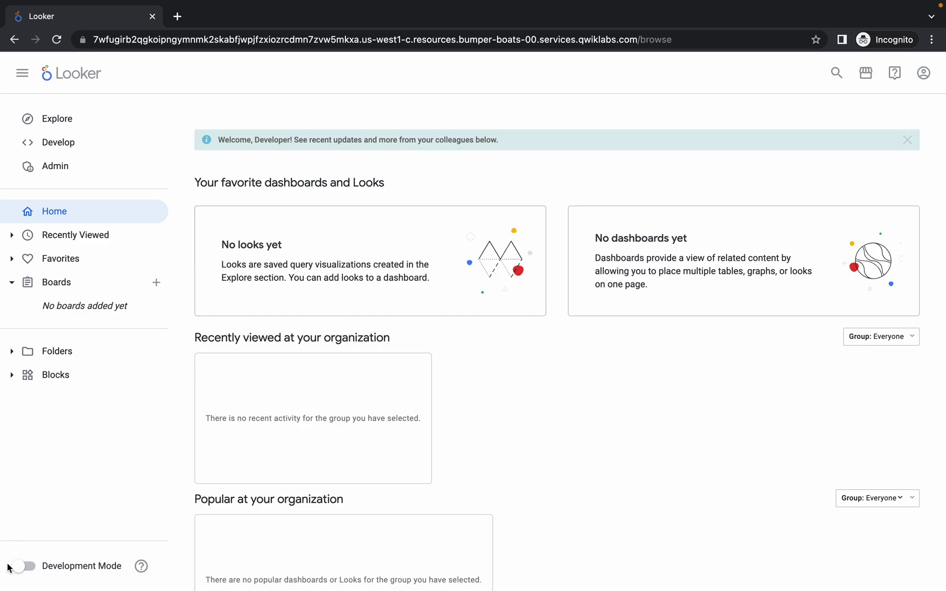
- Turn on Development Mode and open the qwiklabs-ecommerce project under Develop
click(29, 570)
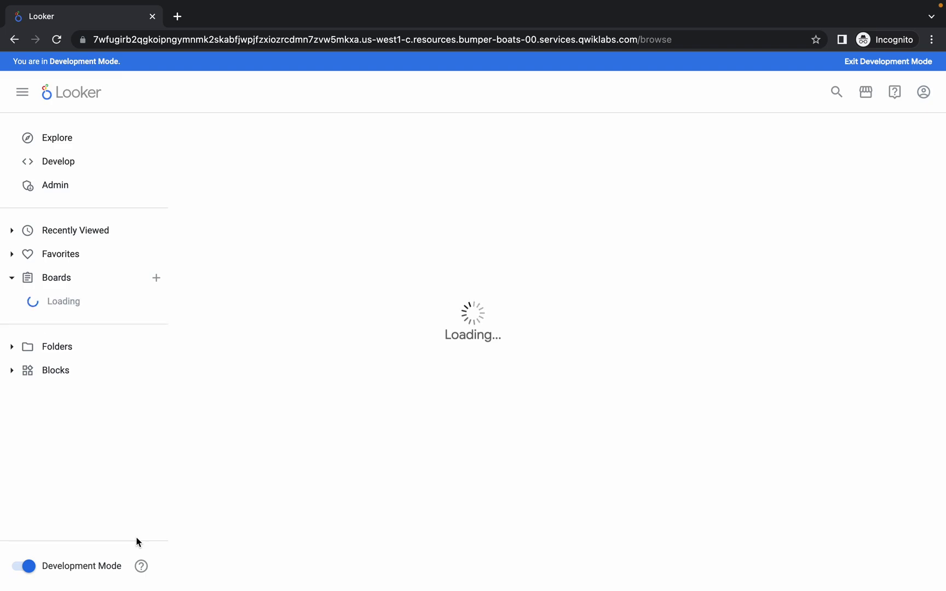
click(80, 165)
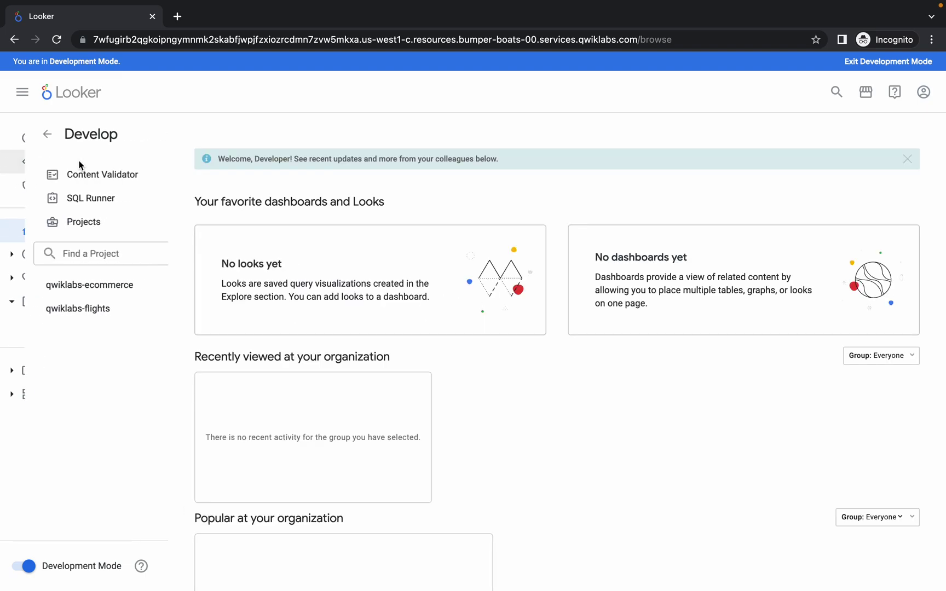
click(81, 285)
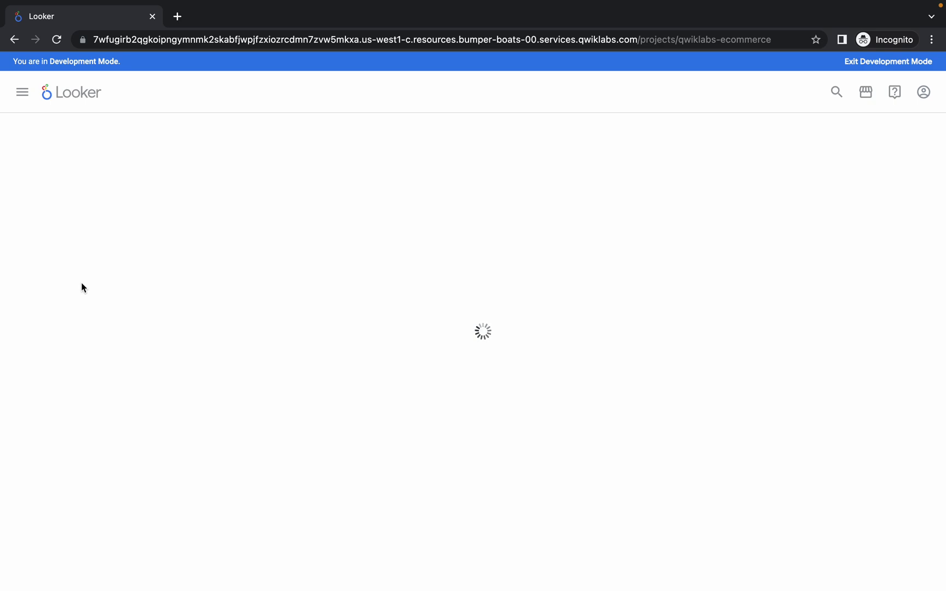
- Open the notes holding the prepared LookML, then open the training_ecommerce.model file
key(ctrl+Left)
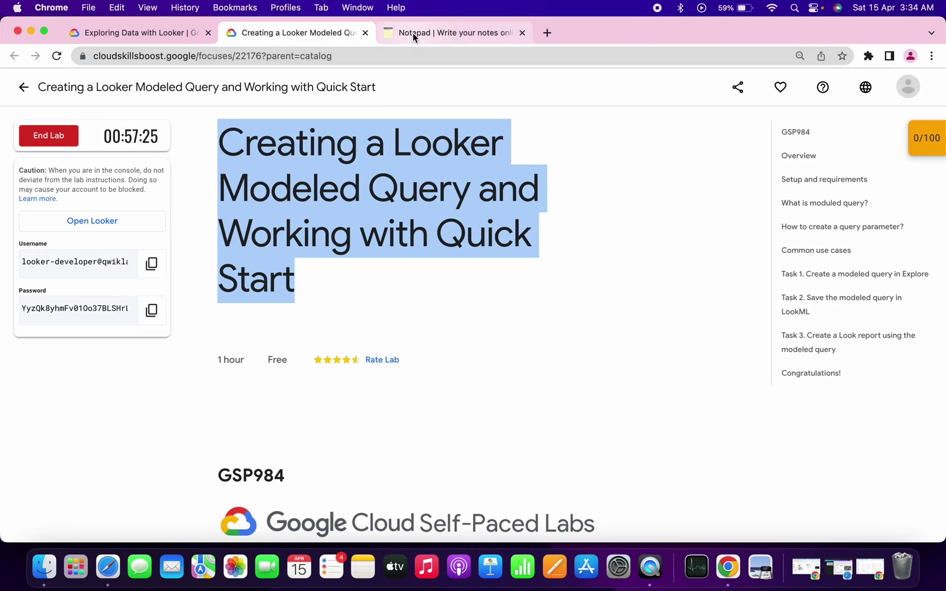
click(413, 33)
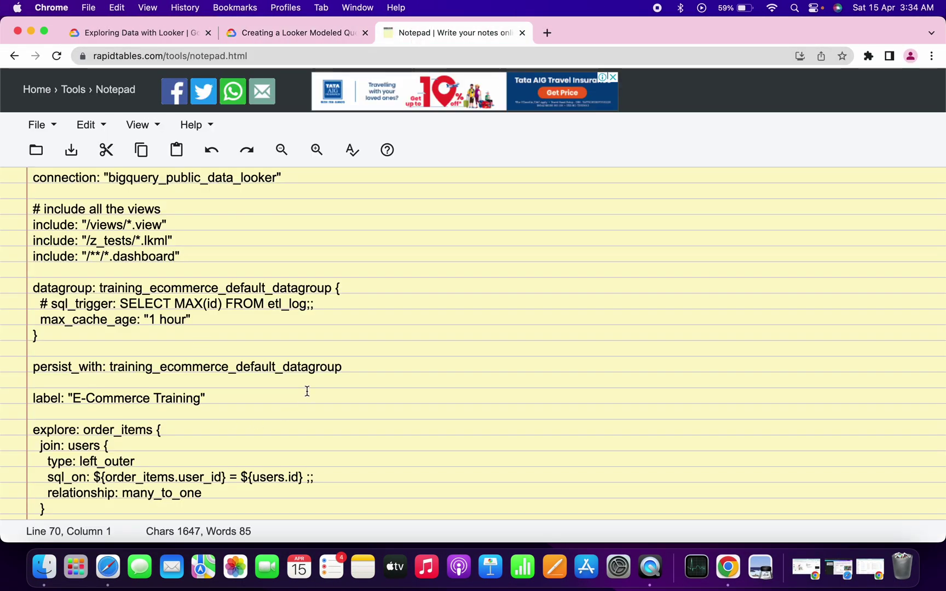
key(ctrl+Right)
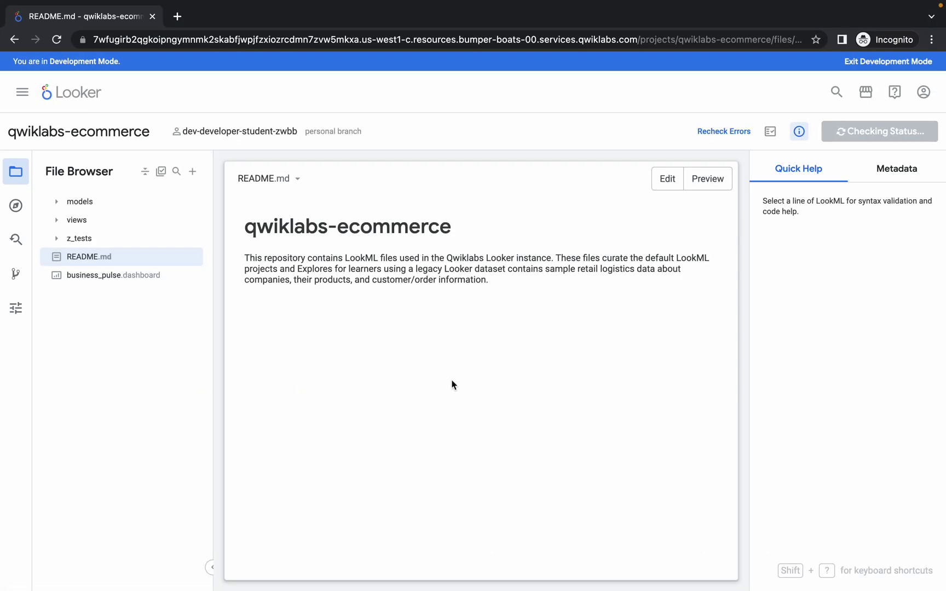
click(101, 212)
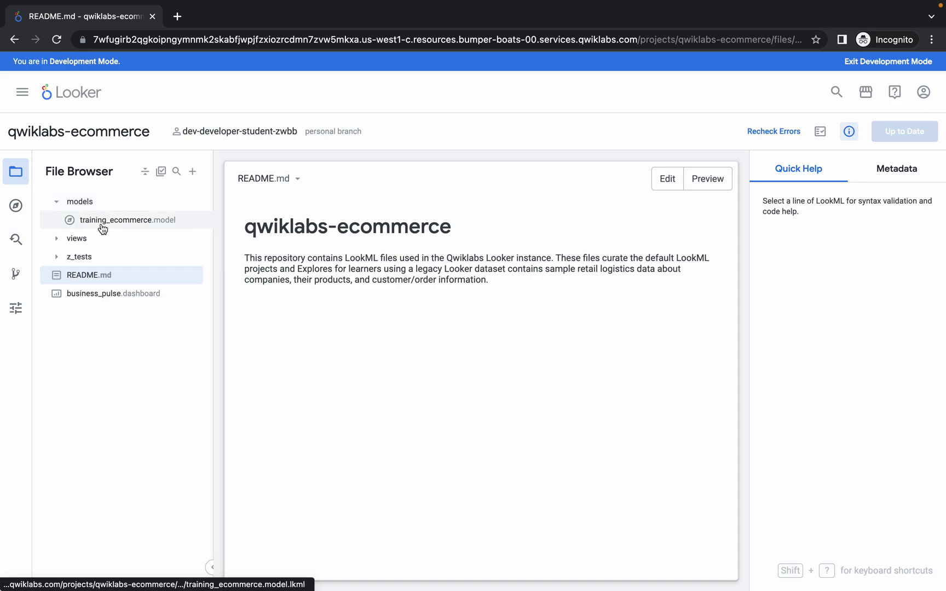
click(102, 225)
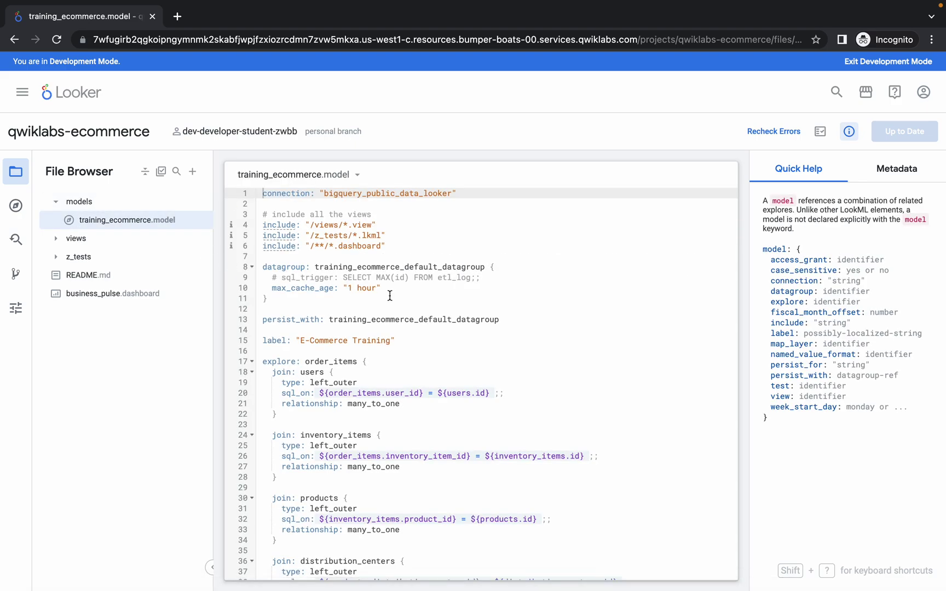
- Replace the model's code with the prepared LookML containing the start_from_here query
click(572, 359)
key(super+a)
key(super+x)
key(ctrl+Left)
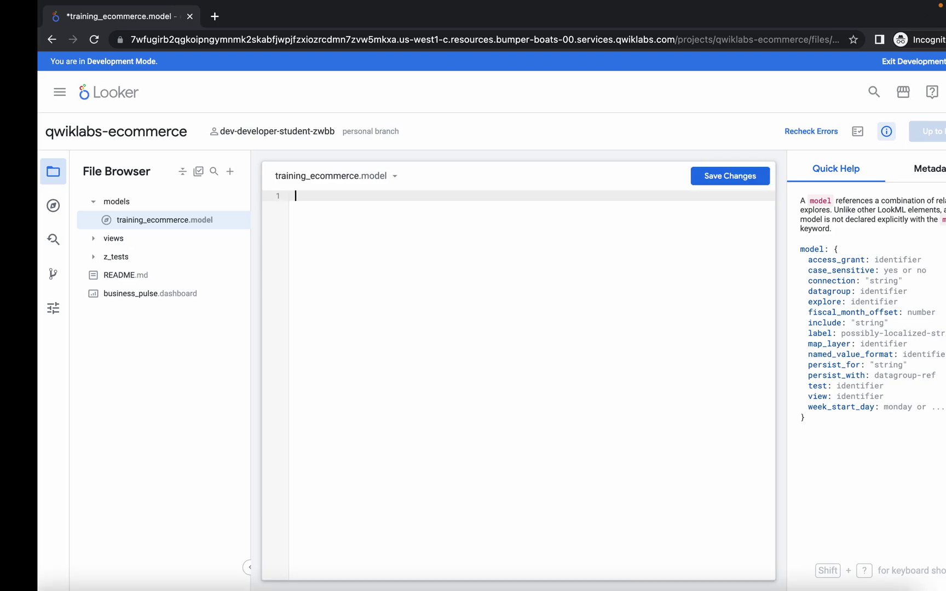
click(488, 274)
key(super+a)
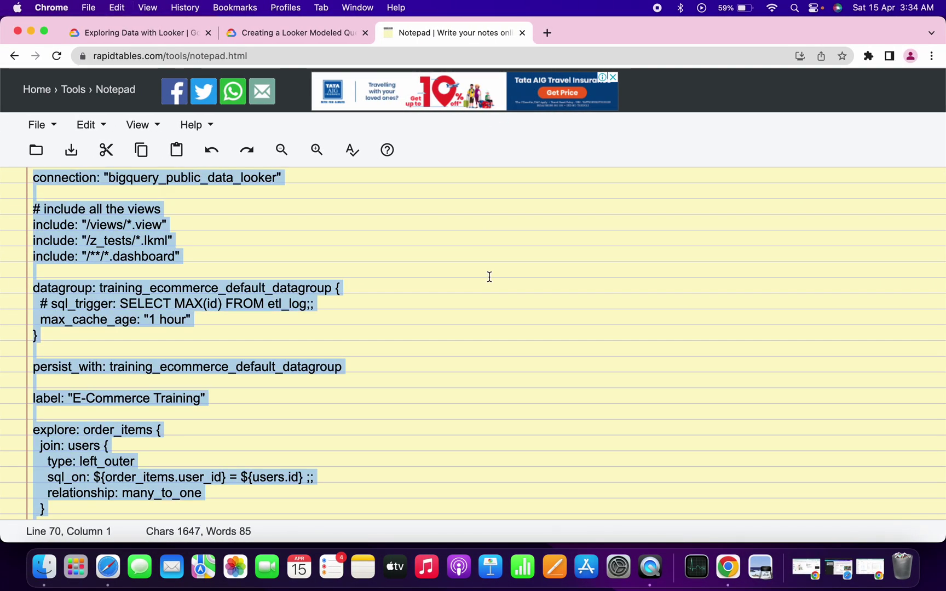
key(ctrl+Right)
key(super+v)
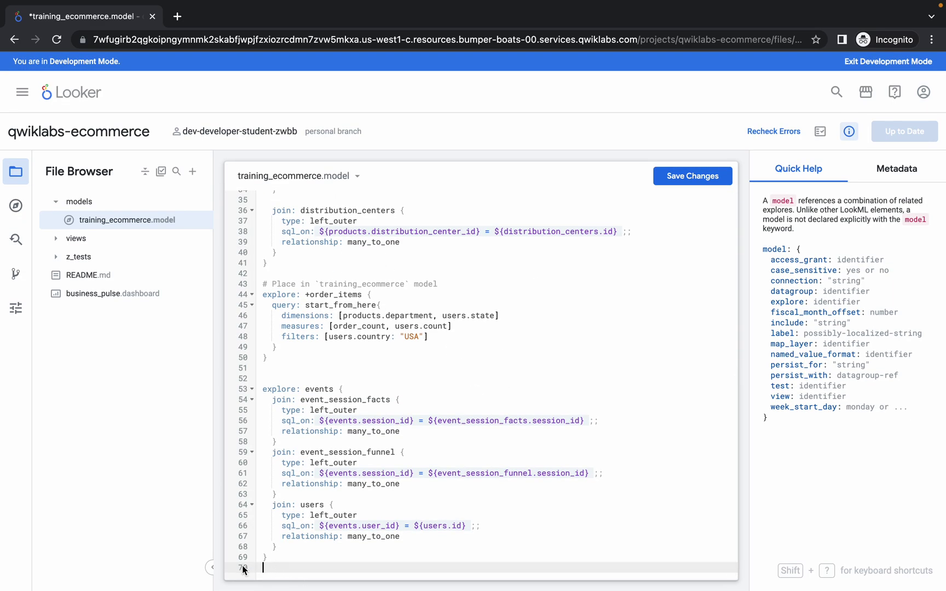
- Save and validate the model, commit with message 'Please like share & subscirbe', and deploy to production
click(672, 177)
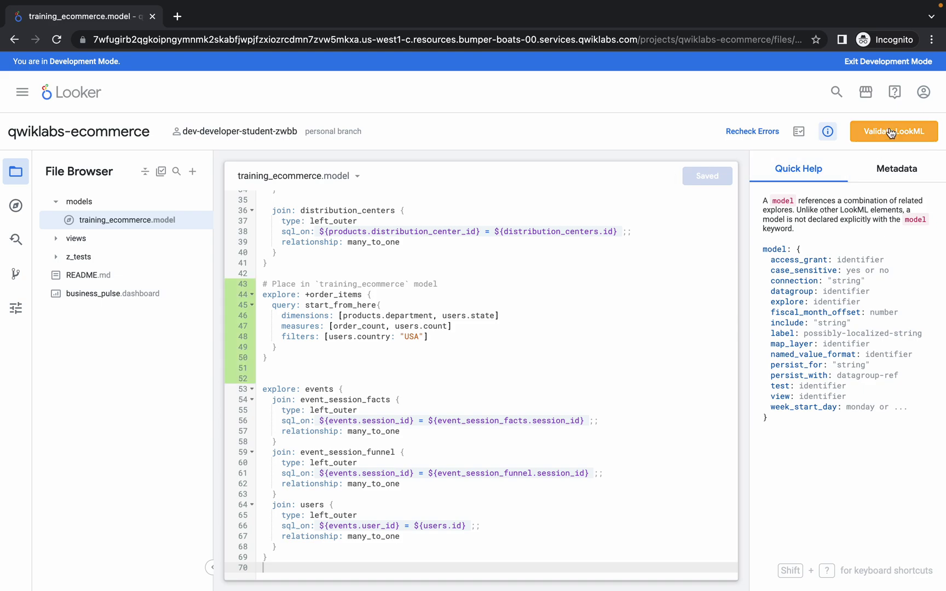
click(891, 134)
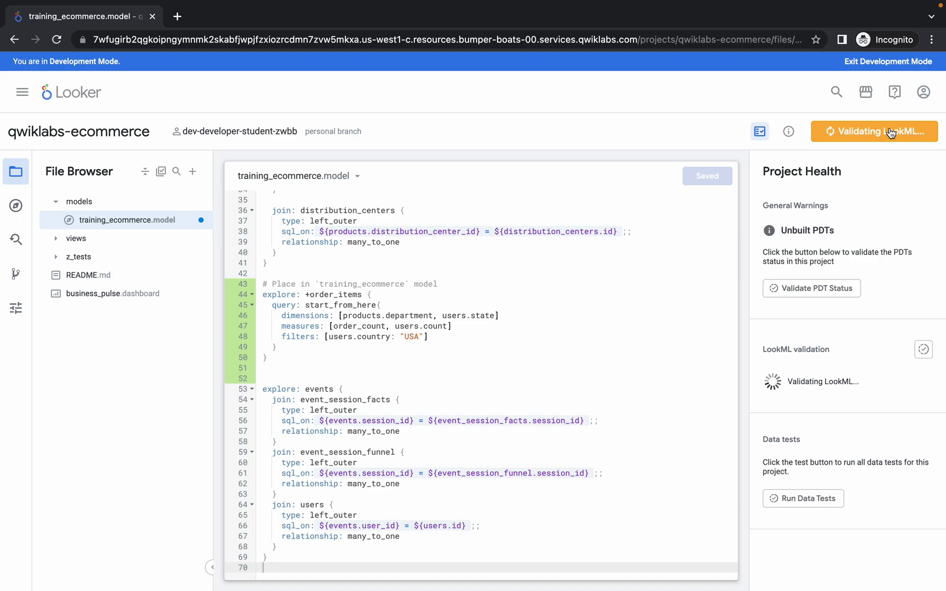
click(891, 134)
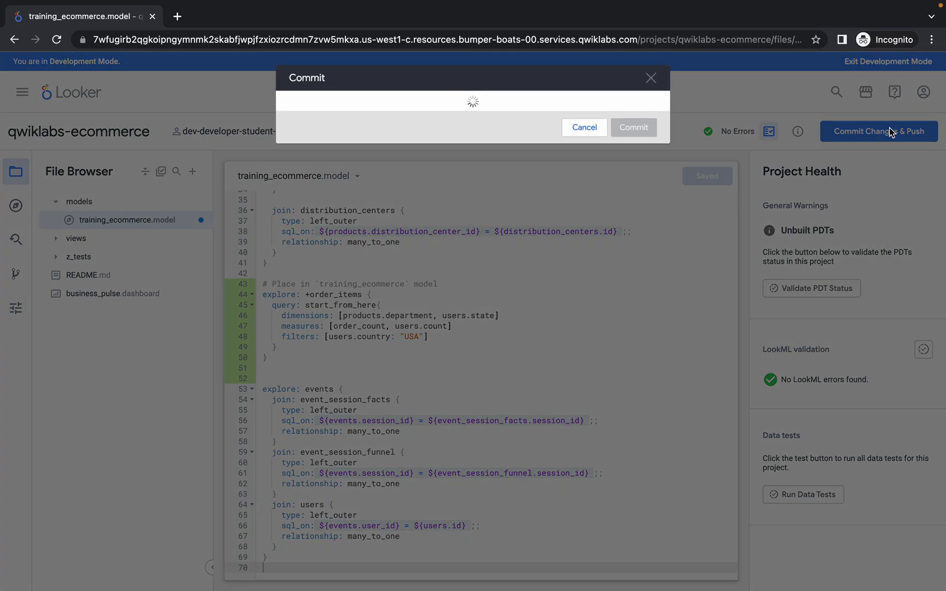
click(440, 114)
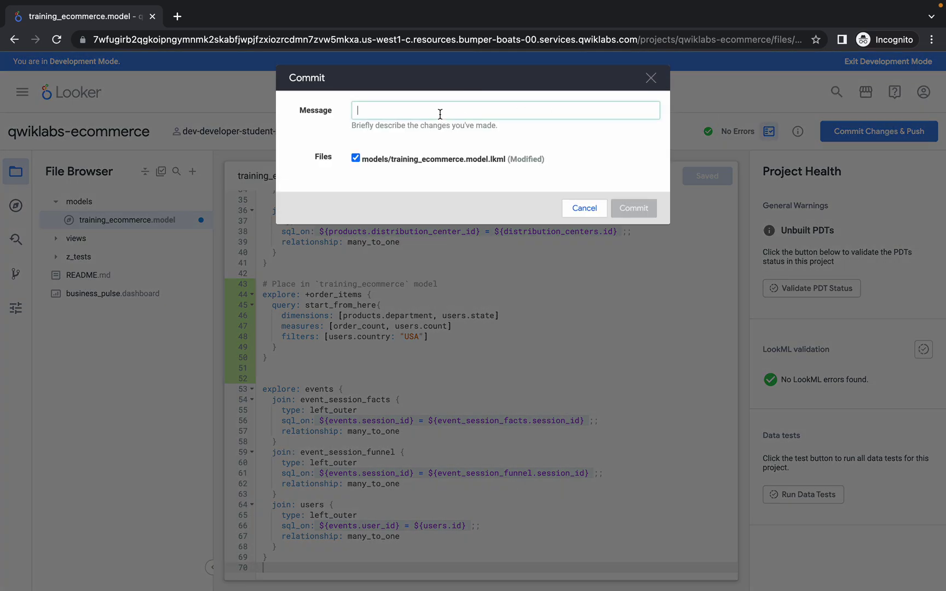
text(Please like share & subscirbe)
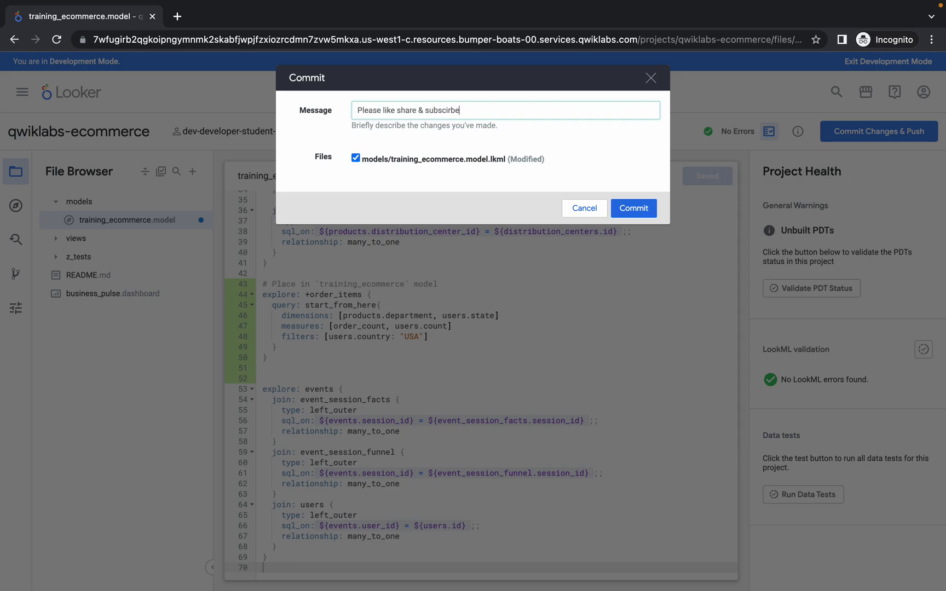
click(617, 208)
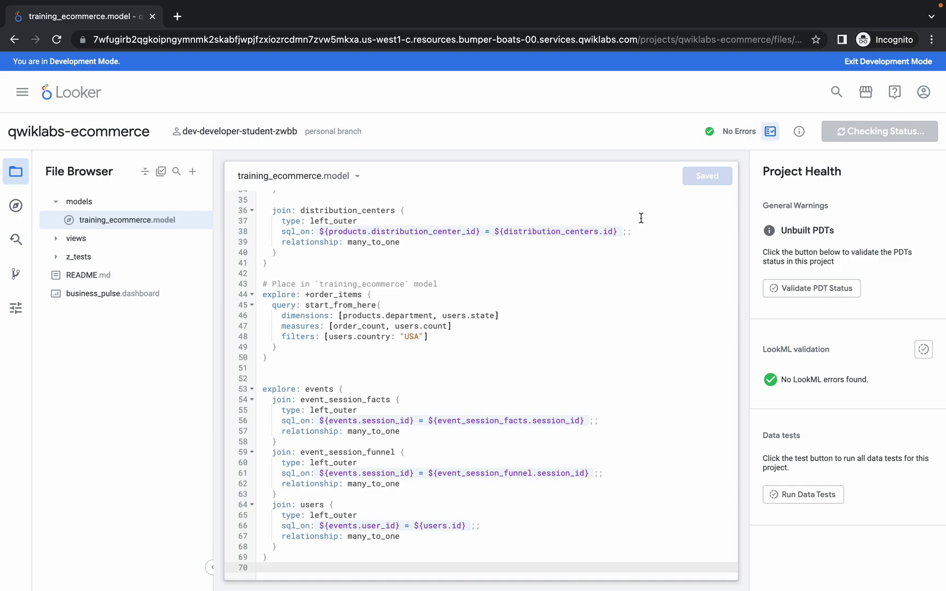
click(874, 134)
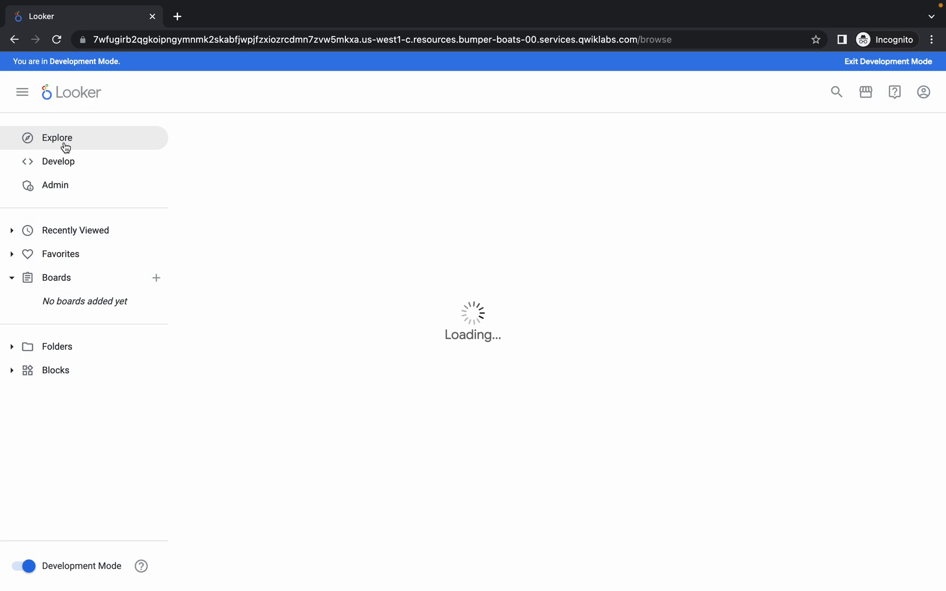
- Open the Order Items explore and run its Start From Here Quick Start query
click(63, 142)
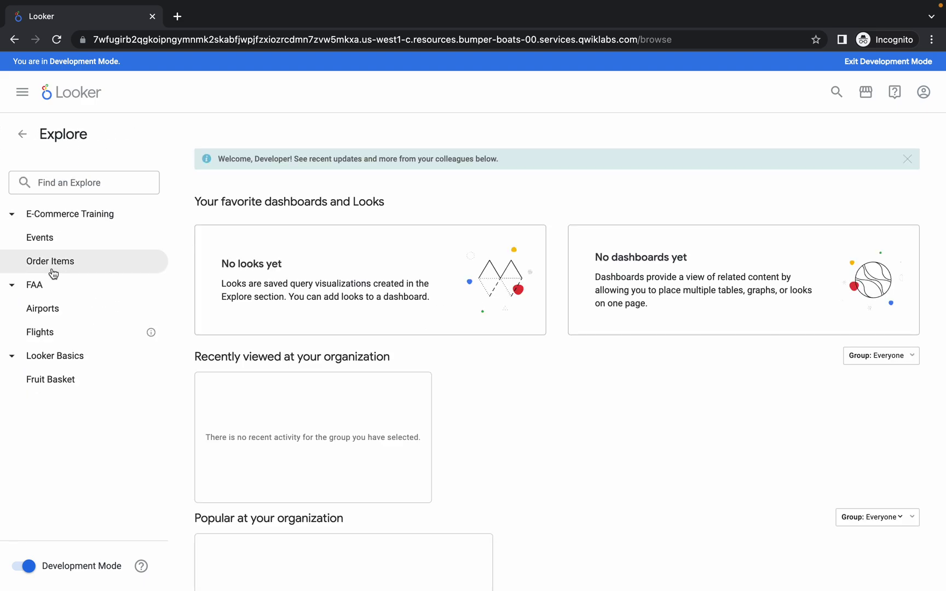
click(58, 263)
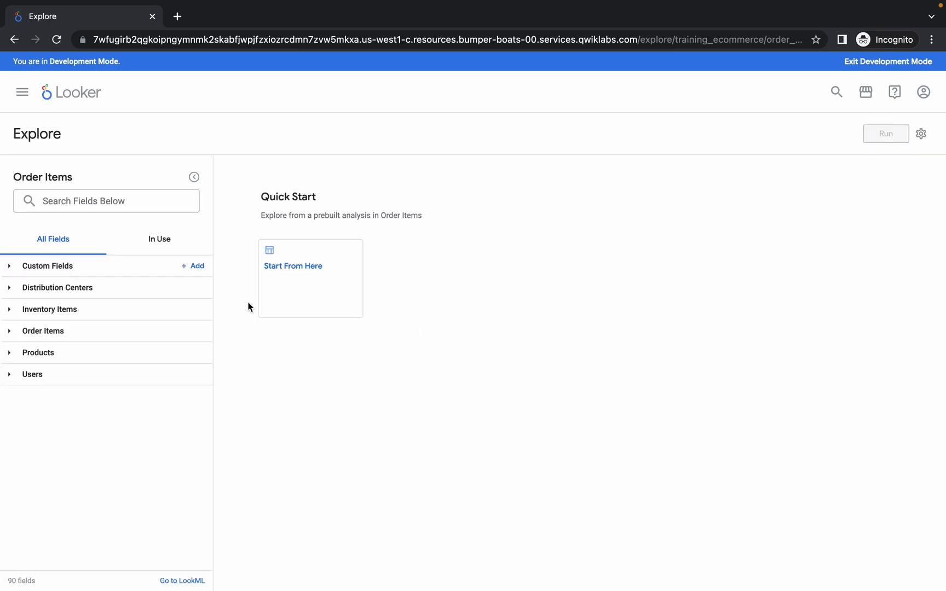
click(315, 275)
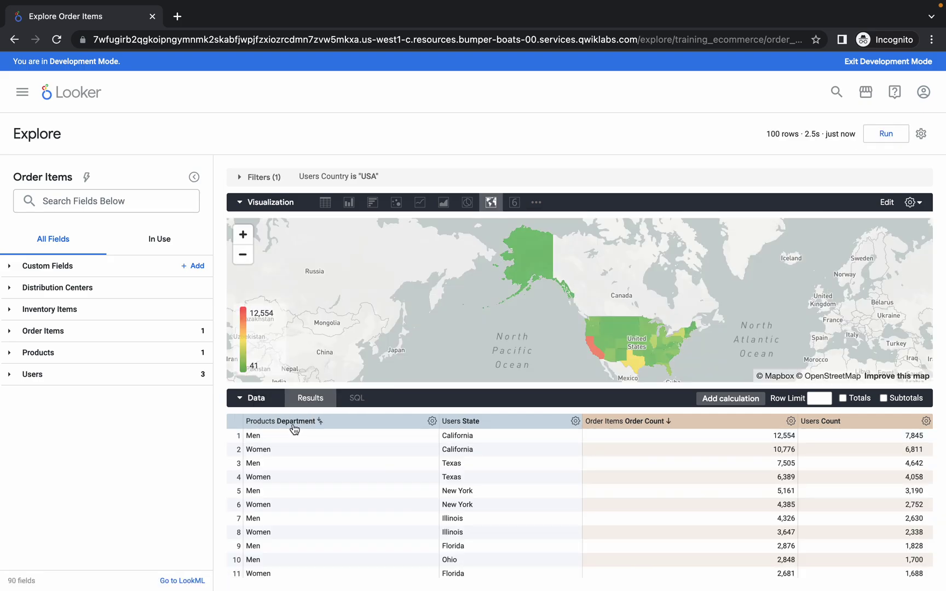
- Pivot the results by Products Department and set the column chart's series positioning to Stacked
click(433, 421)
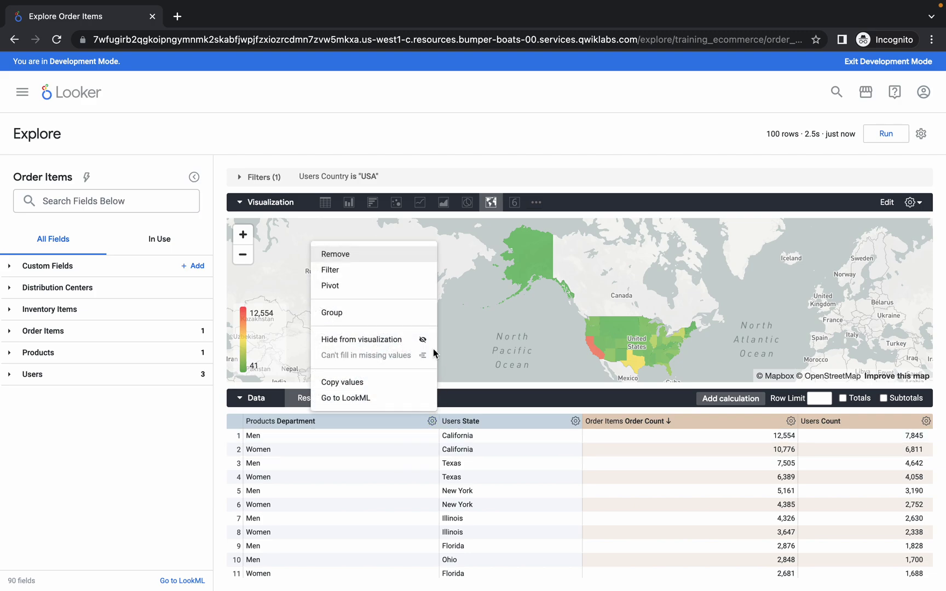
click(343, 294)
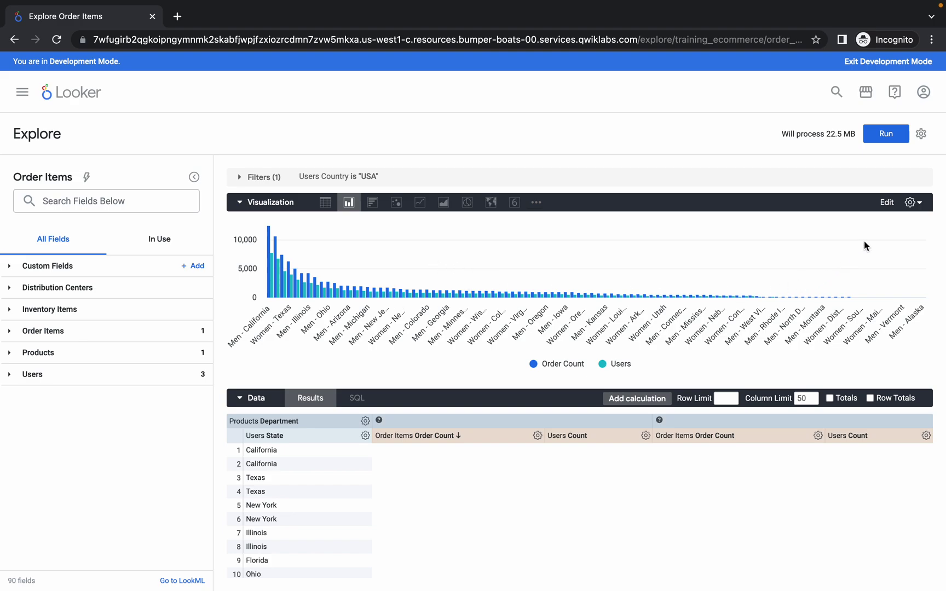
click(887, 202)
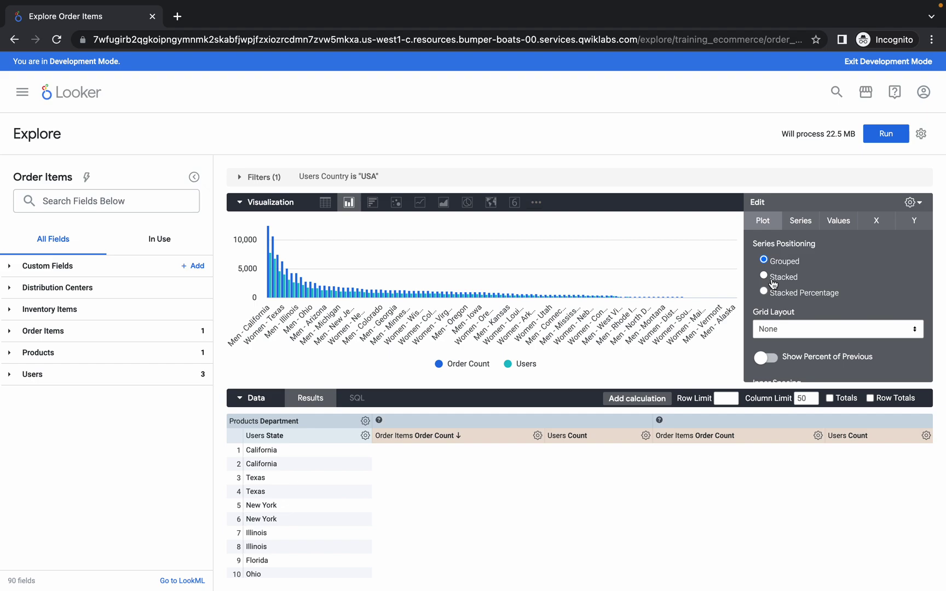
click(772, 280)
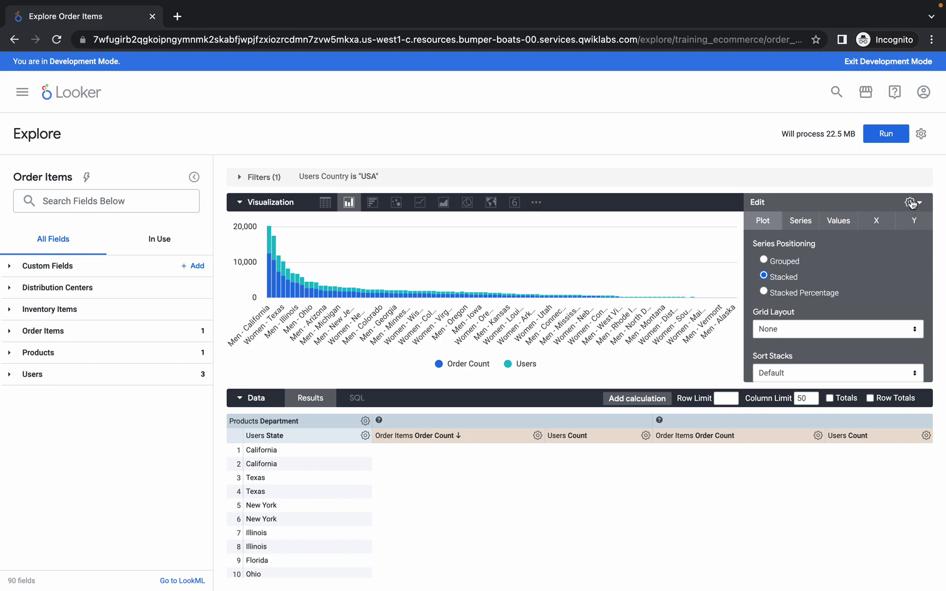
key(ctrl+Left)
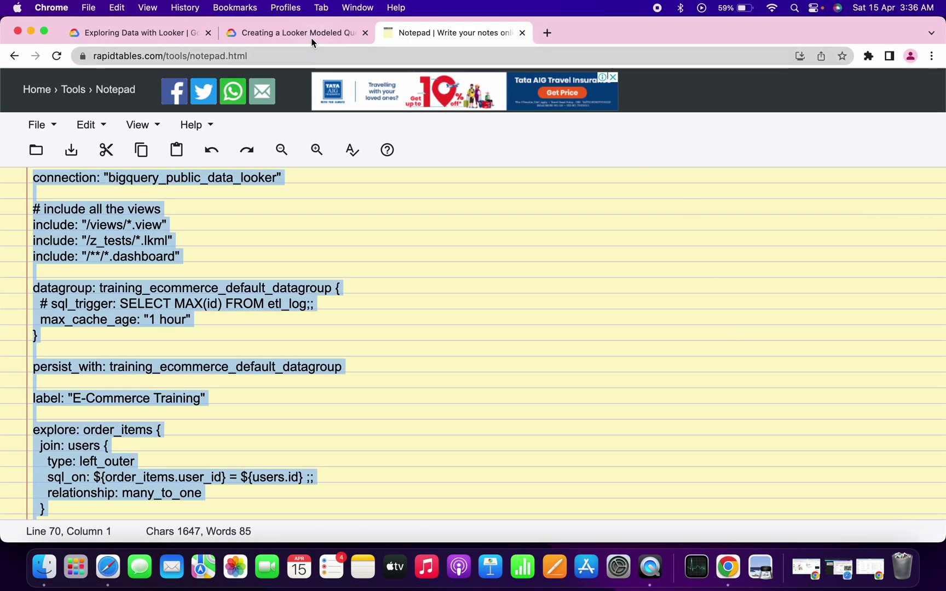
- Select the Look title 'Order Items Count per State' in the lab's Task 3 instructions
click(306, 28)
click(801, 342)
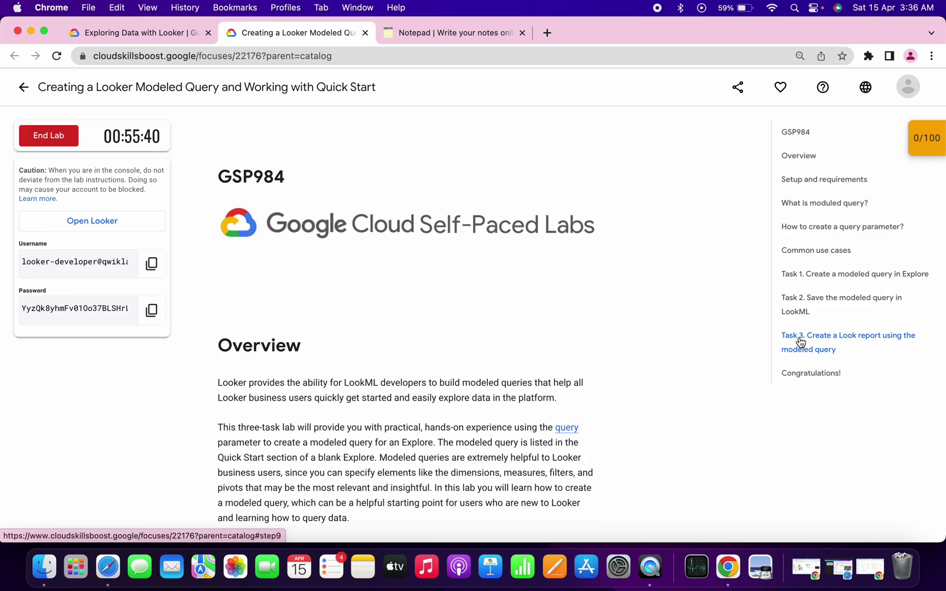
scroll(323, 310, down, 8)
scroll(322, 310, down, 1)
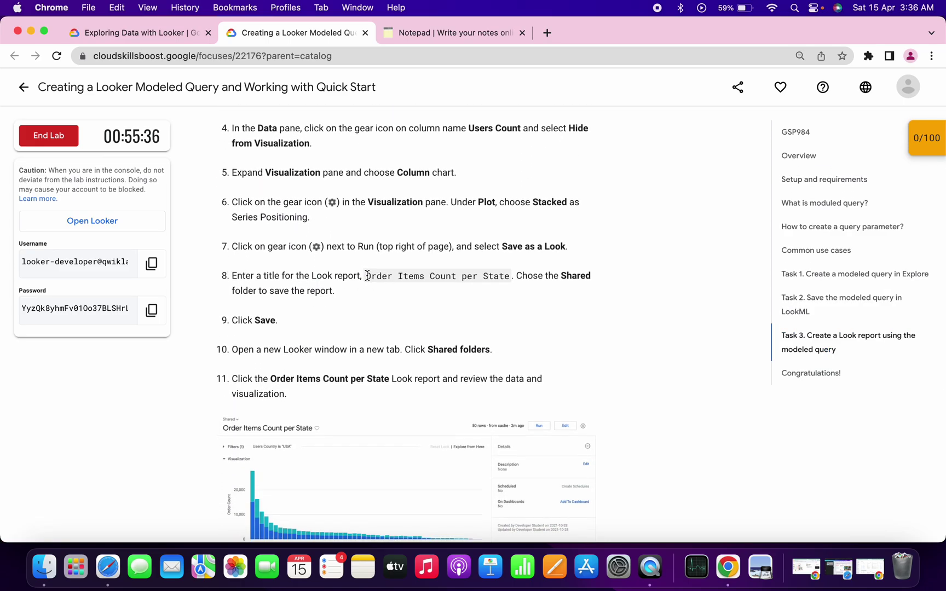
drag(367, 275, 511, 276)
key(ctrl+c)
- Save the explore as a Look named 'Order Items Count per State' in the Shared folder
key(ctrl+Right)
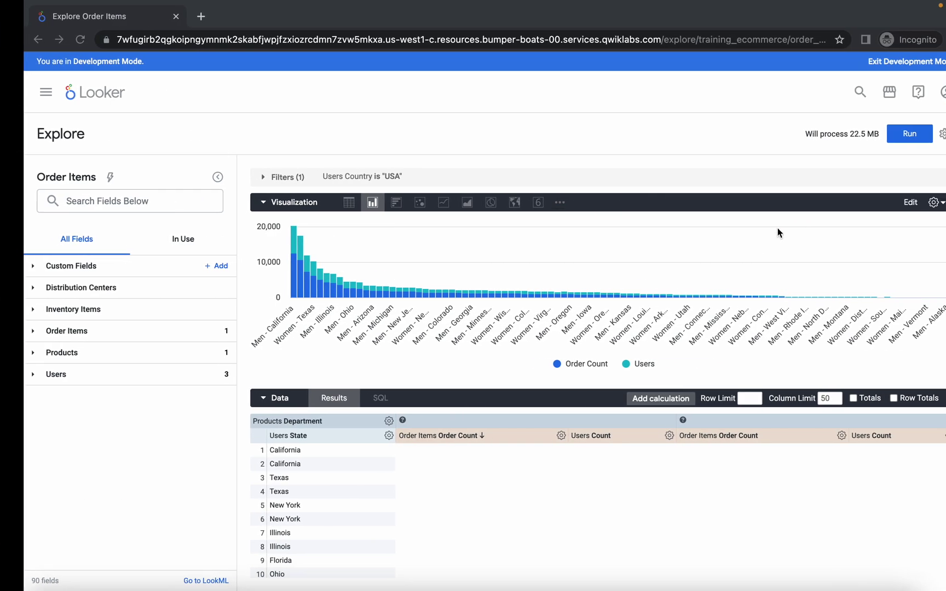
click(922, 134)
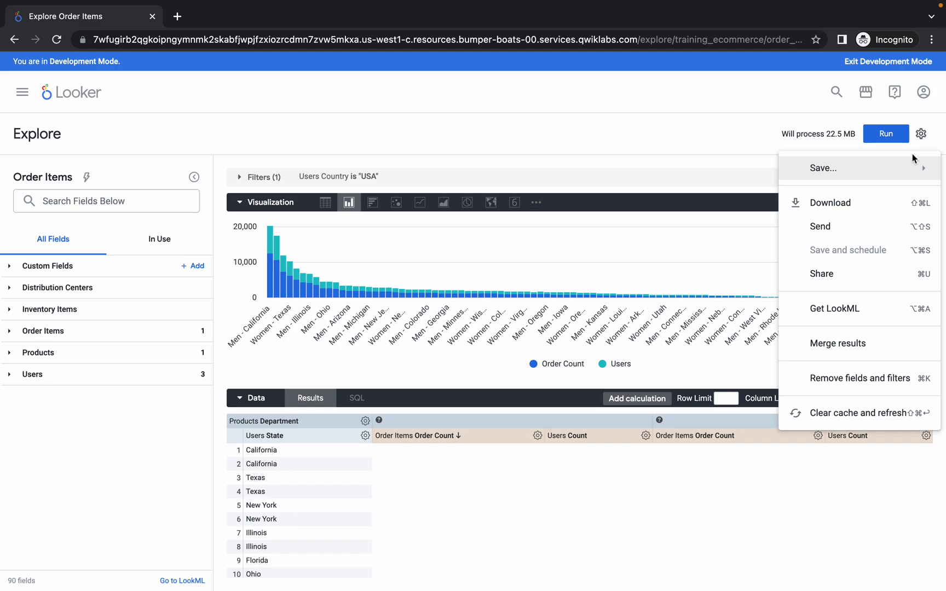
mouse_move(913, 171)
click(679, 220)
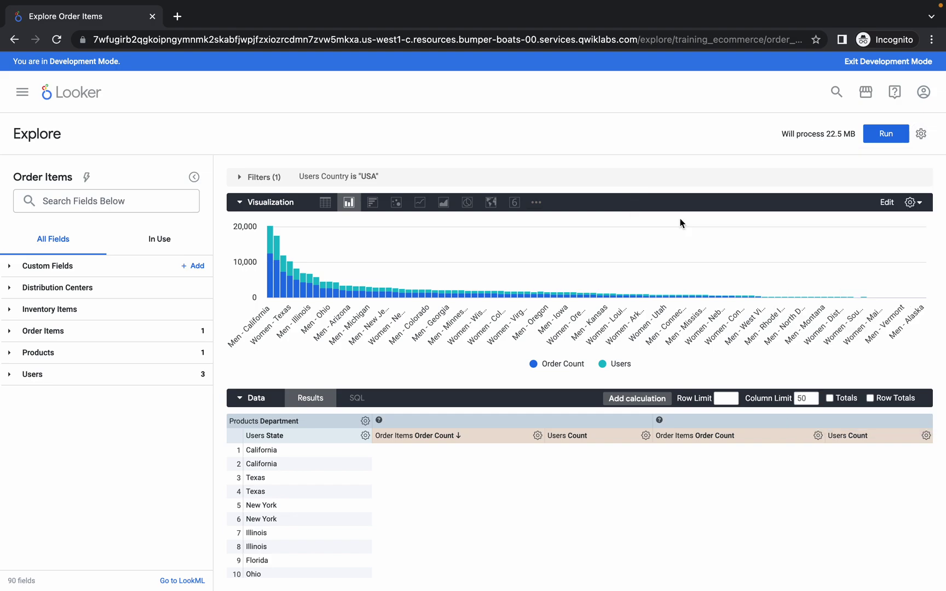
key(ctrl+v)
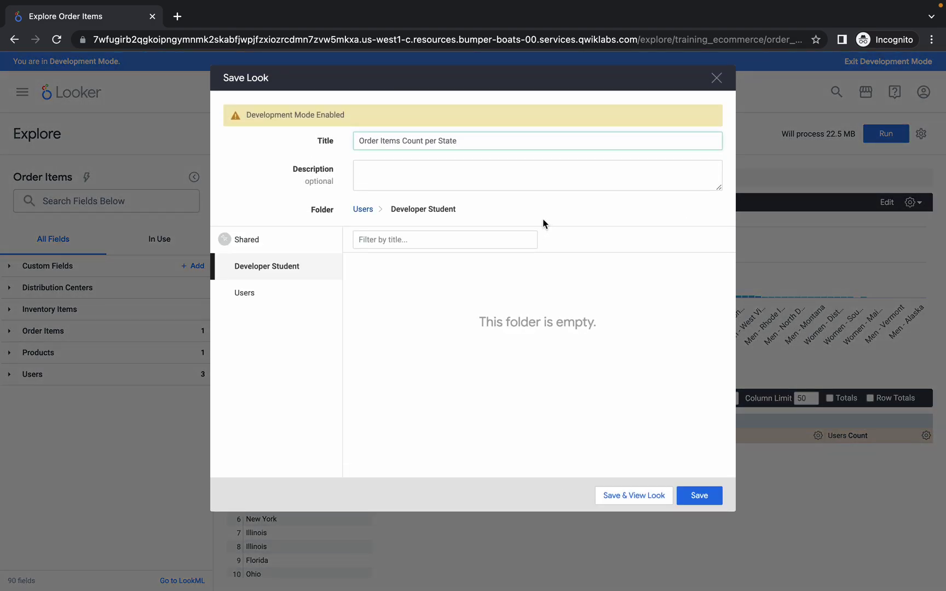
click(257, 246)
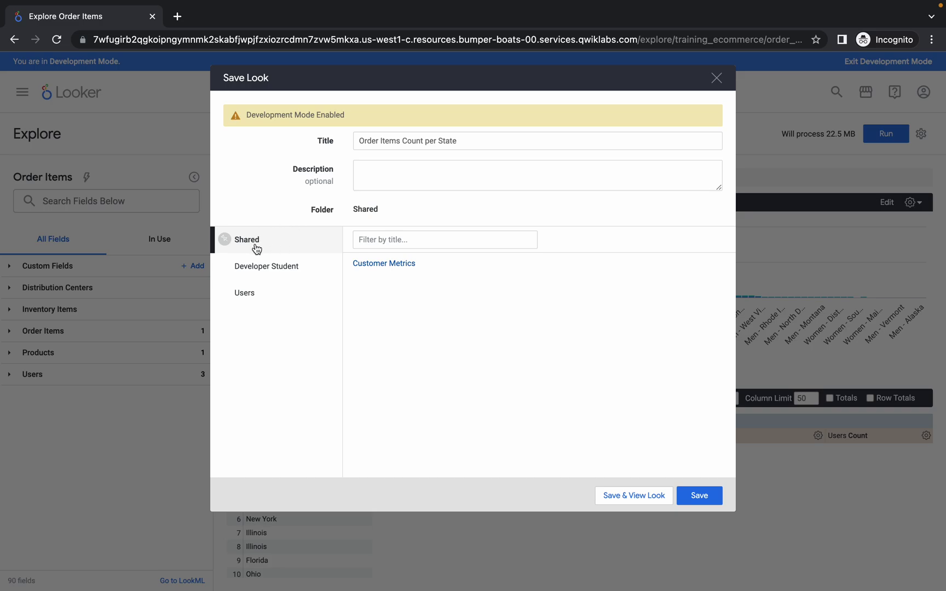
click(711, 496)
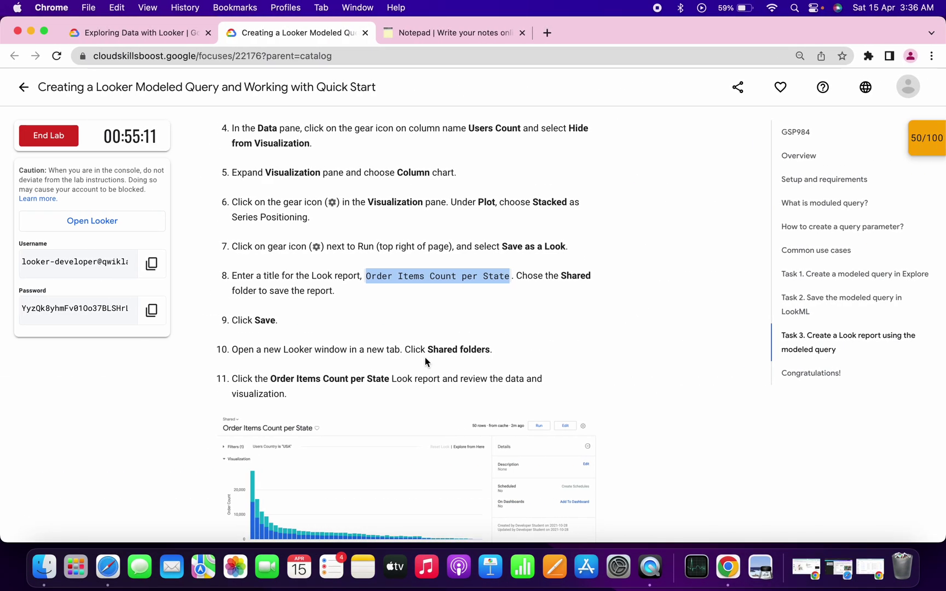
- Run the Task 3 progress check and review the checkpoint scores
scroll(425, 361, down, 15)
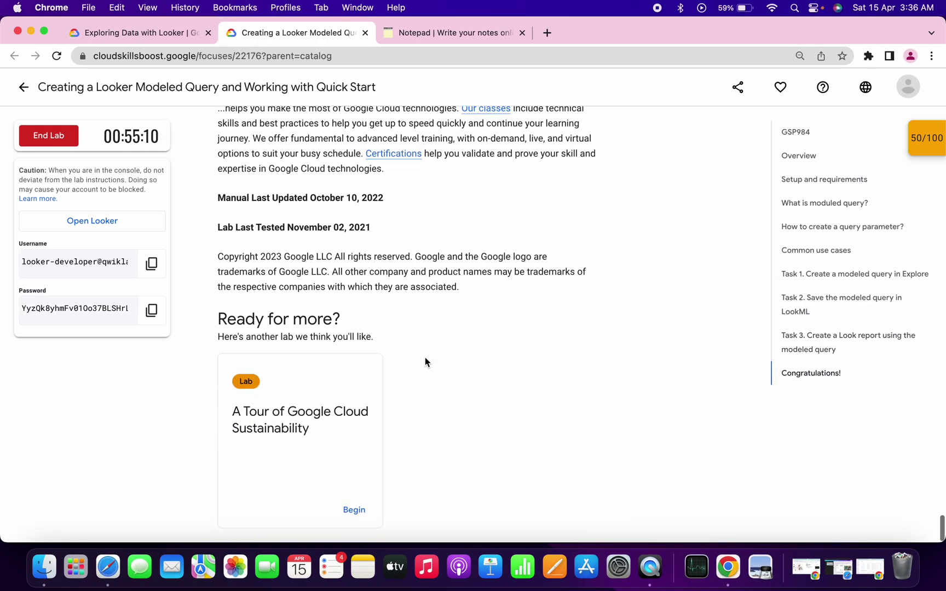
scroll(425, 361, up, 10)
click(340, 291)
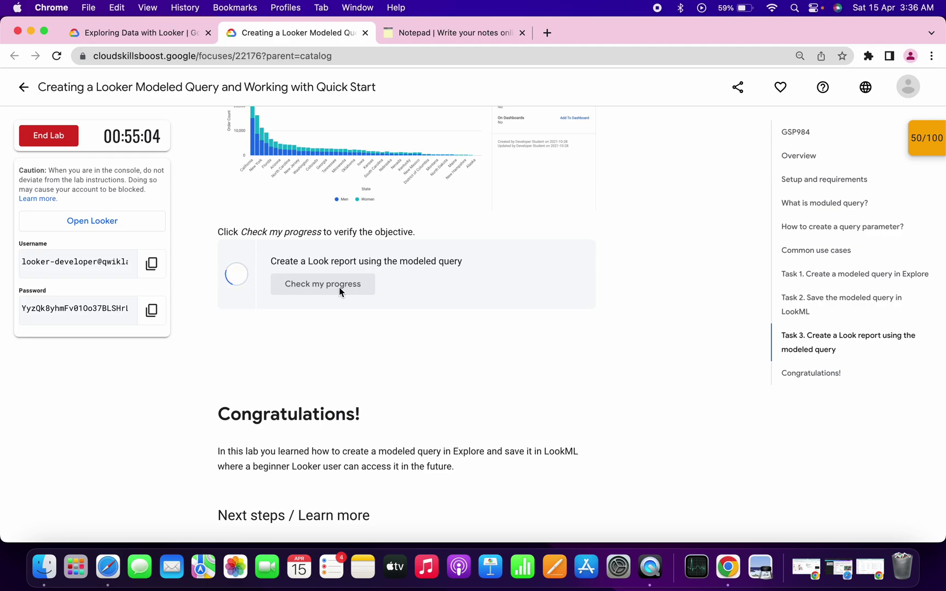
click(925, 152)
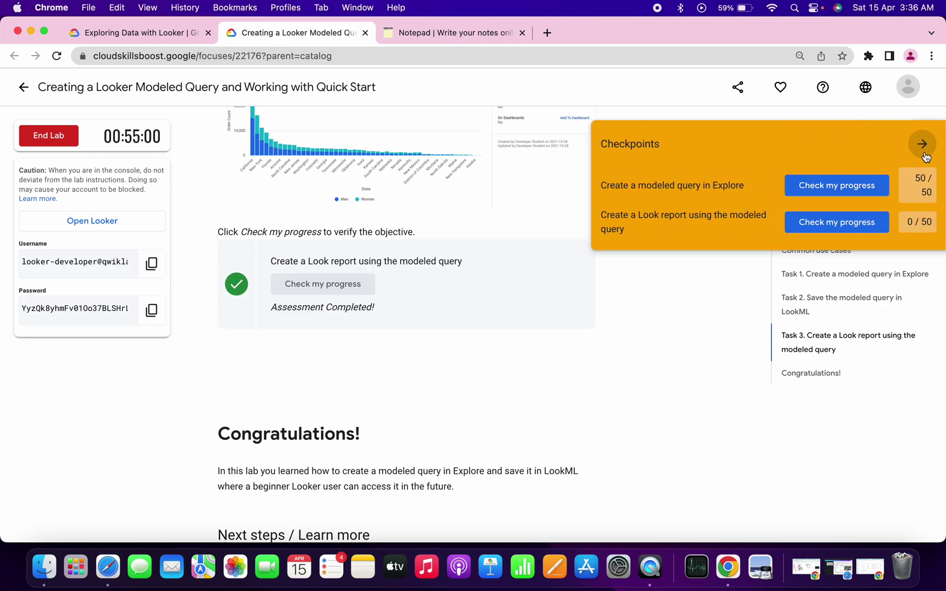
click(930, 152)
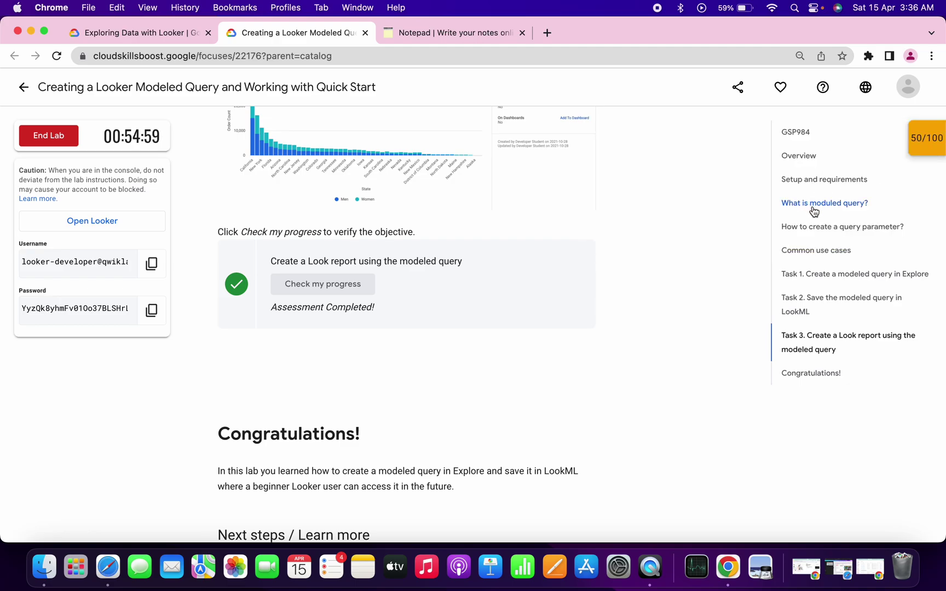
- Run the progress check for the Task 1 checkpoint
click(823, 280)
scroll(435, 323, down, 10)
scroll(436, 323, up, 2)
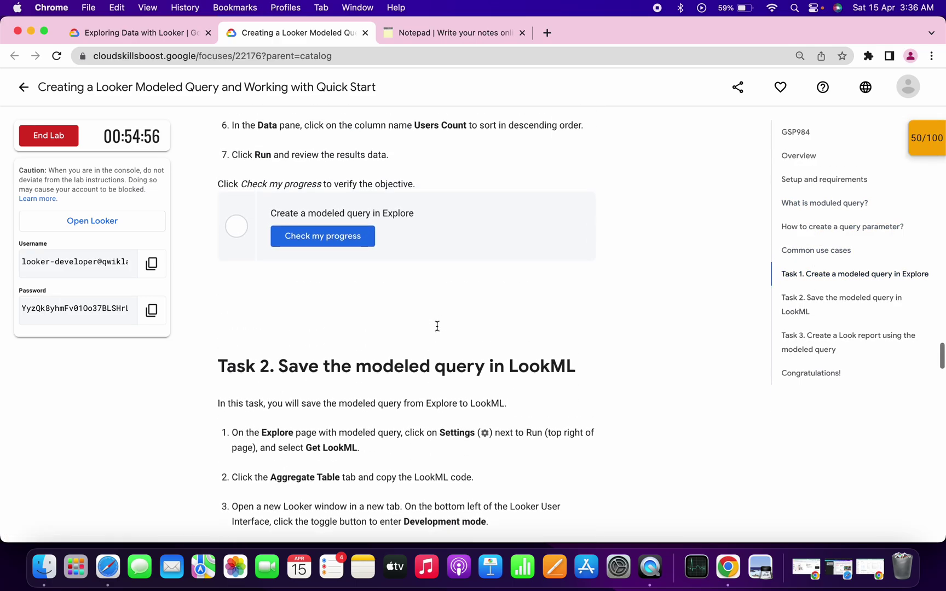
click(336, 275)
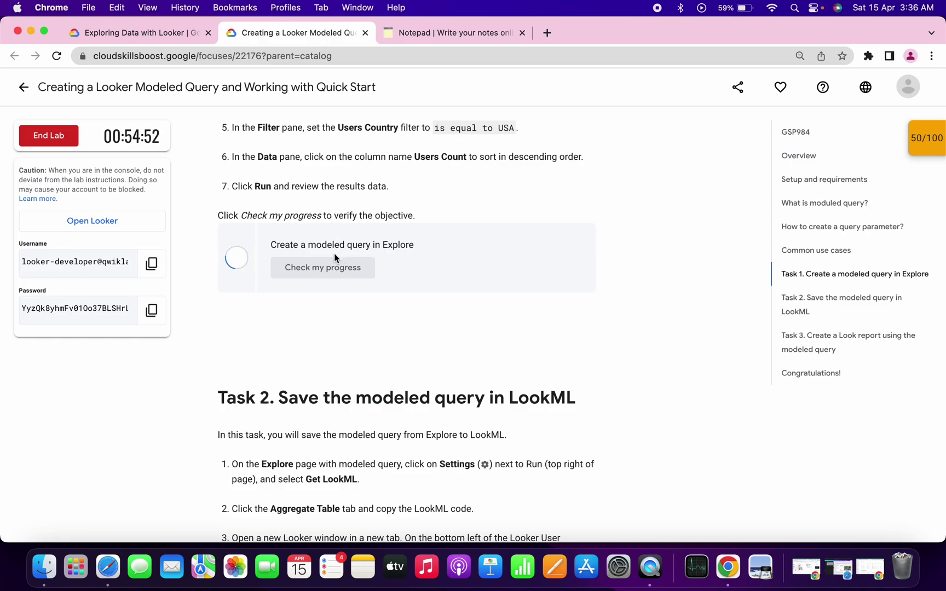
scroll(336, 254, up, 20)
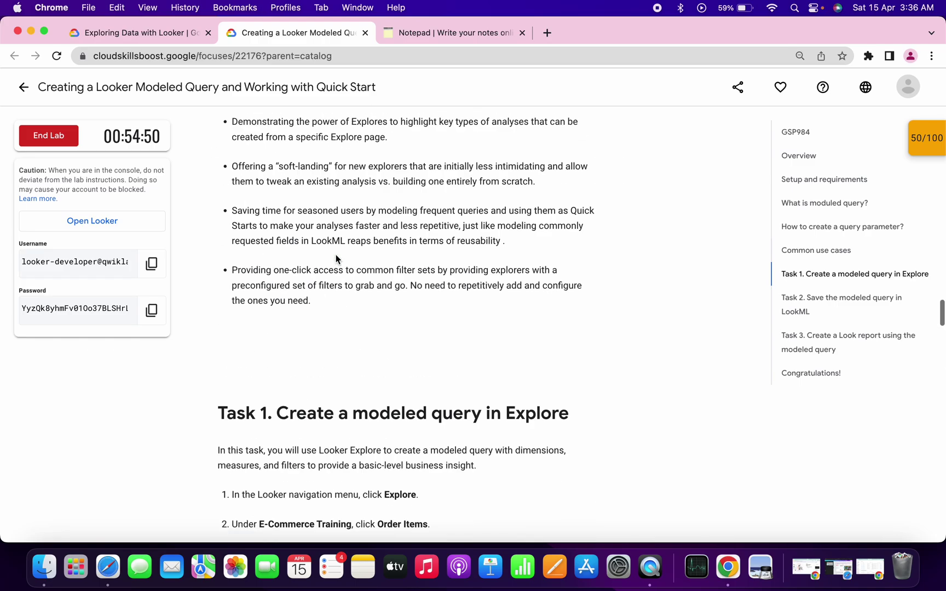